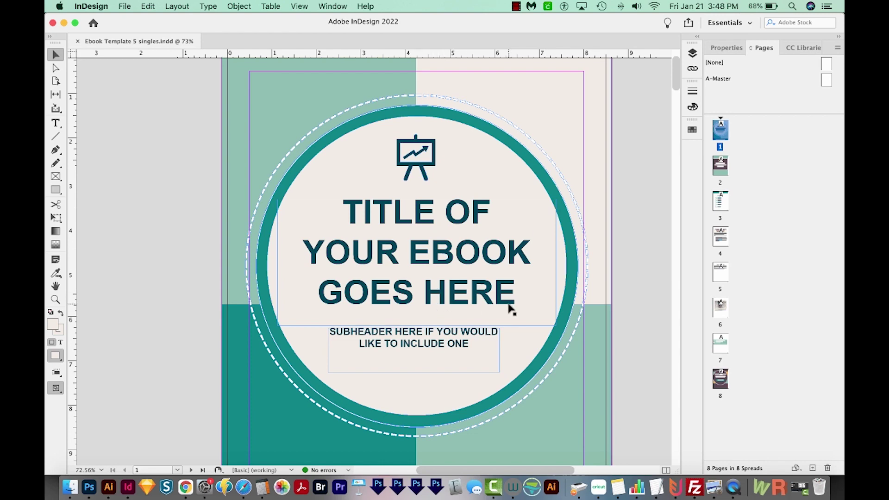
scroll(509, 310, down, 5)
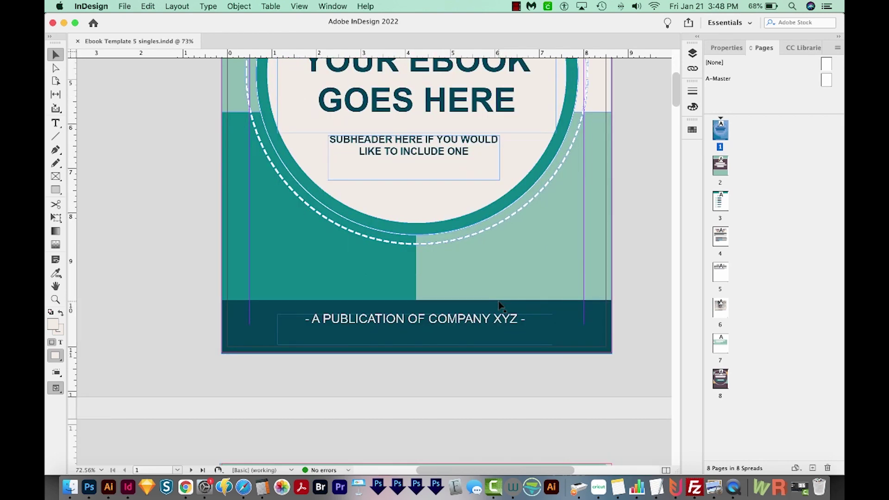
scroll(498, 301, down, 1)
scroll(578, 304, up, 5)
scroll(577, 304, down, 6)
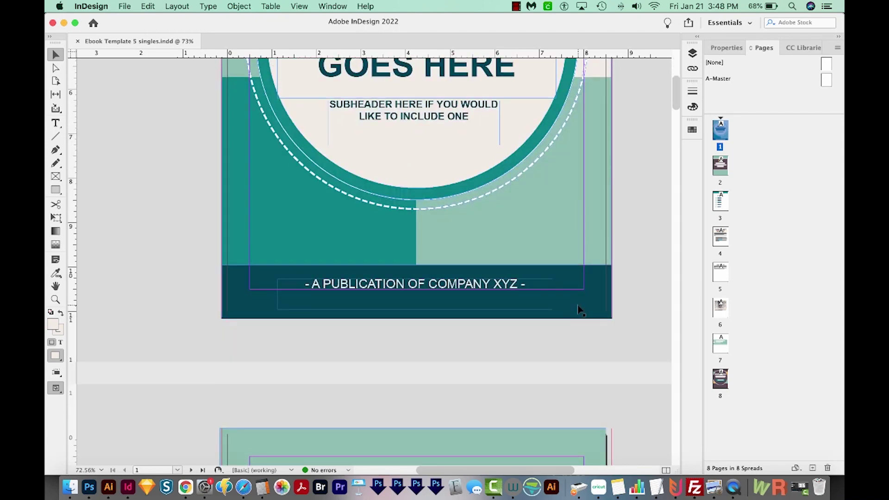
scroll(581, 310, down, 3)
scroll(581, 310, down, 3)
scroll(580, 311, down, 6)
scroll(579, 310, down, 3)
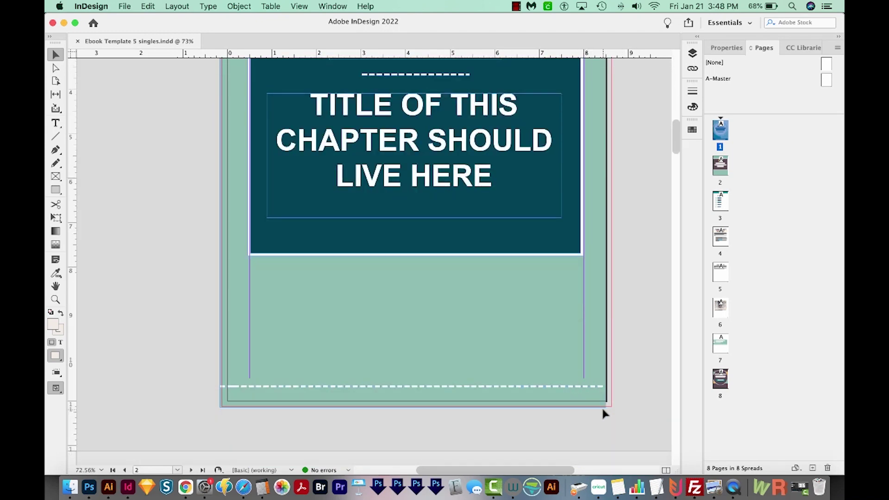
scroll(603, 413, down, 3)
scroll(598, 403, down, 5)
scroll(592, 400, up, 2)
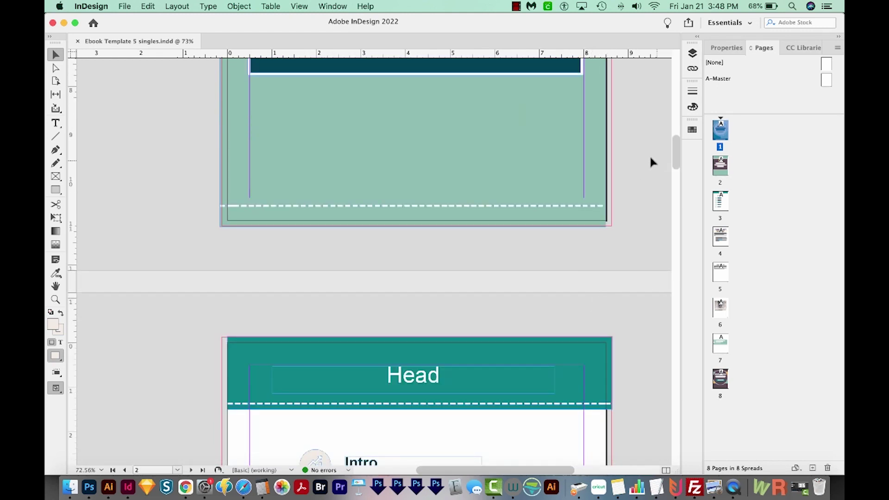
Create Layer 2 and move the A-Master page-number marker onto it.
click(694, 55)
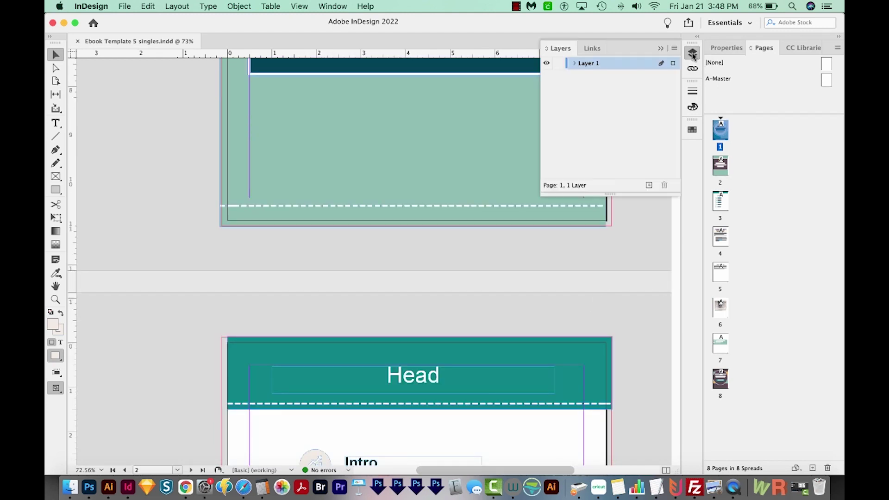
click(649, 185)
click(591, 63)
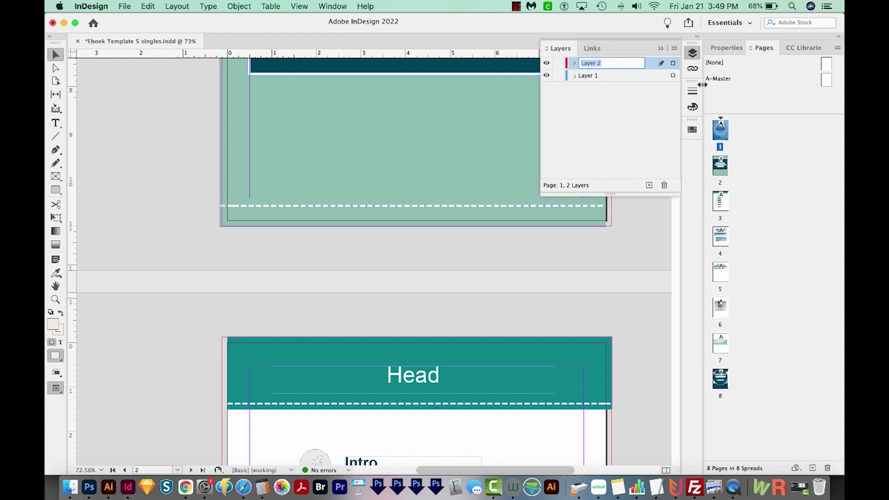
double_click(828, 81)
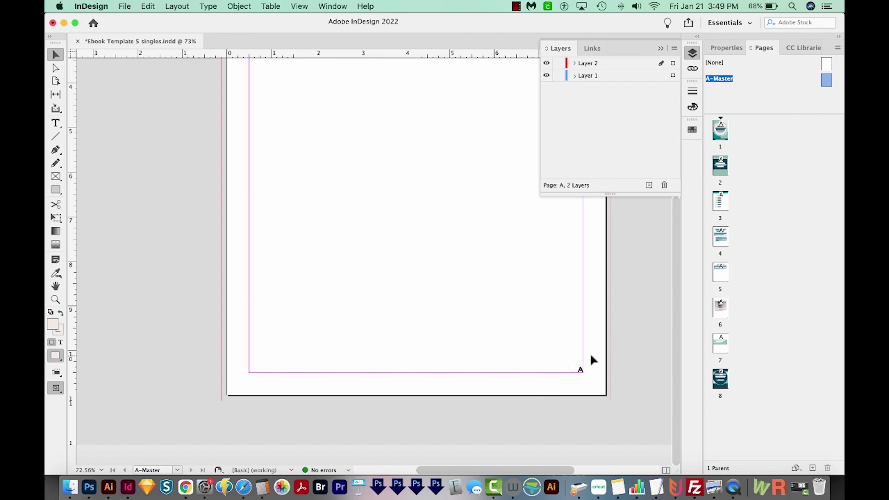
drag(593, 359, 568, 383)
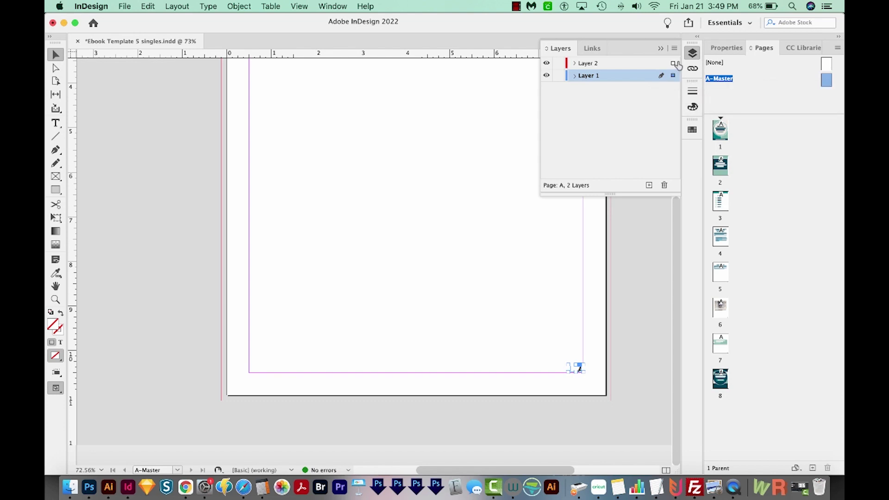
drag(673, 75, 673, 64)
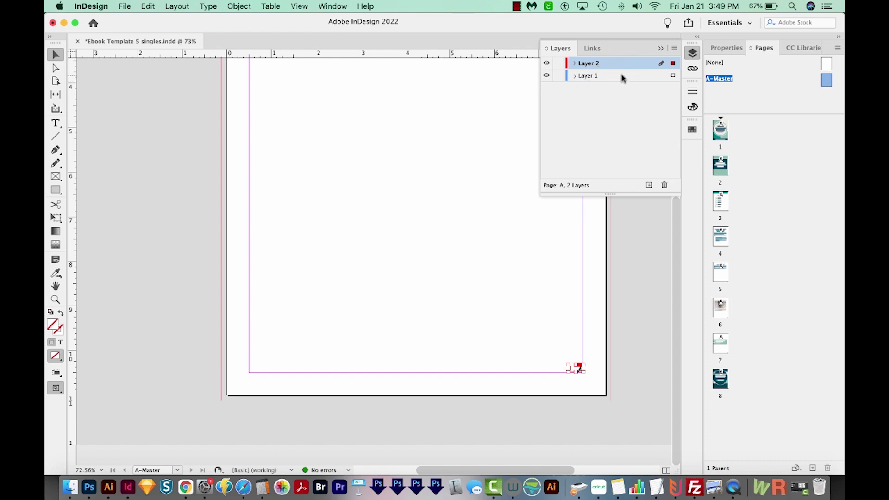
double_click(722, 136)
scroll(526, 345, down, 2)
scroll(526, 345, down, 8)
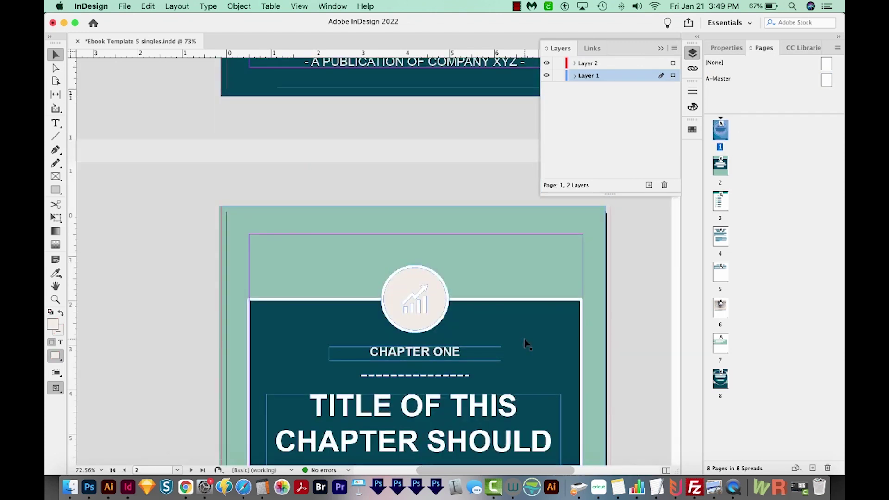
scroll(527, 345, down, 4)
scroll(526, 345, down, 2)
scroll(526, 345, down, 4)
scroll(526, 346, down, 2)
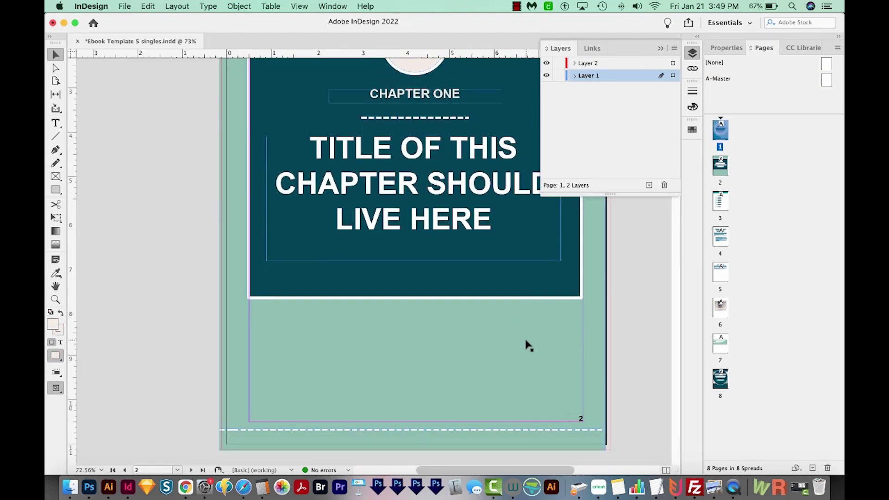
scroll(526, 345, down, 4)
scroll(526, 346, up, 8)
scroll(526, 346, up, 8)
scroll(526, 346, up, 2)
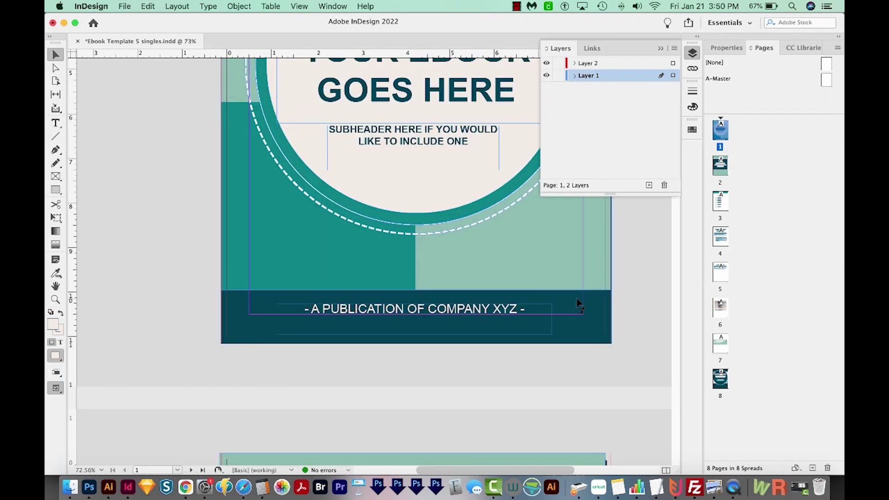
View the cover in Preview mode, showing page number 1 on its footer band.
key(w)
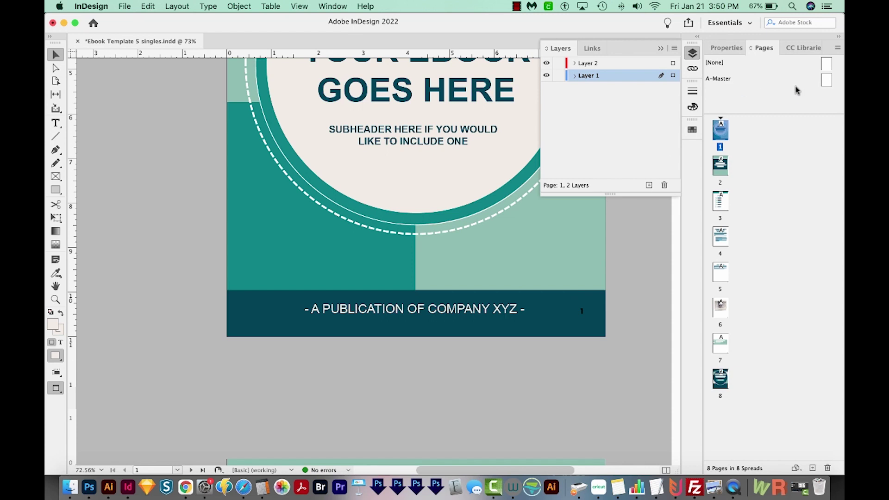
right_click(825, 81)
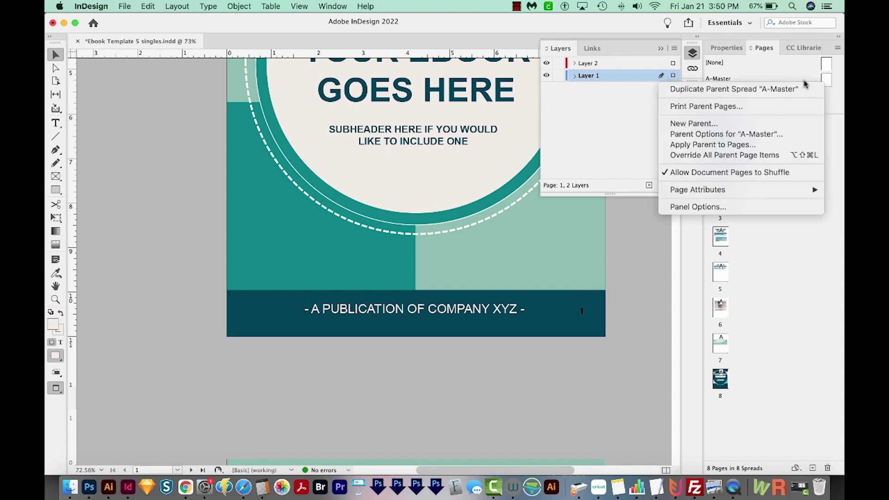
Duplicate A-Master as B-Parent and colour its page-number marker text Paper.
click(745, 90)
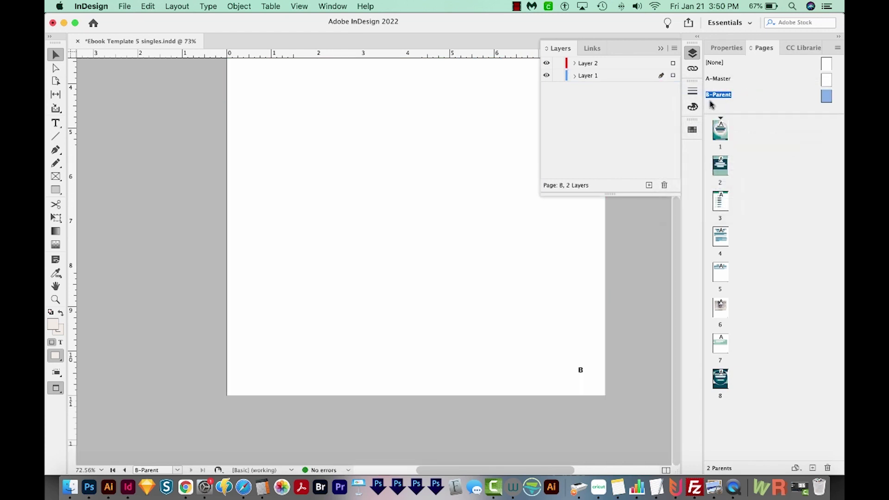
key(super+0)
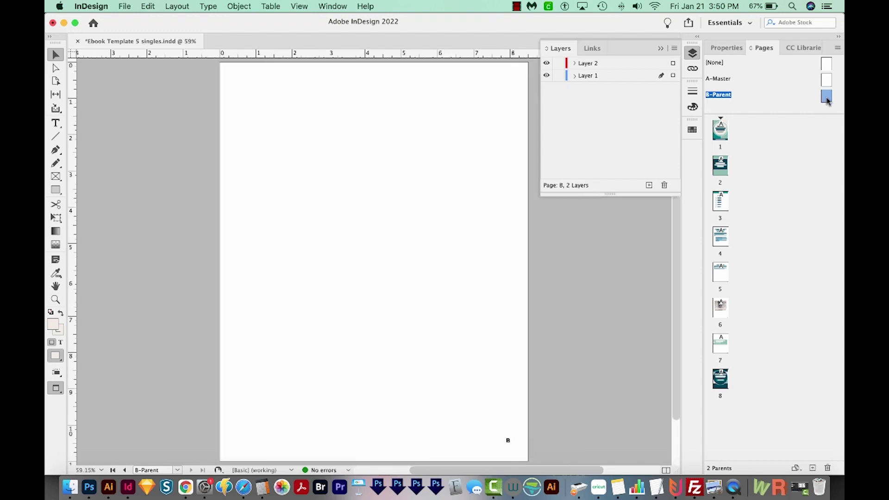
key(t)
click(511, 440)
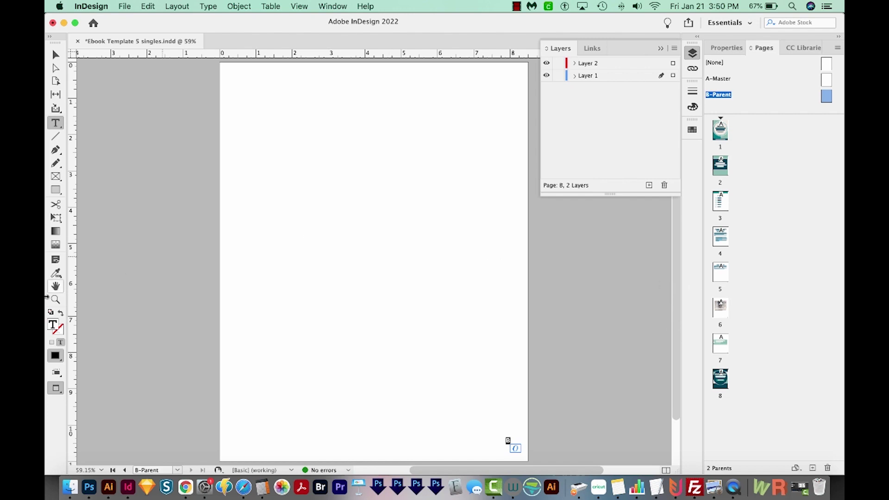
click(54, 332)
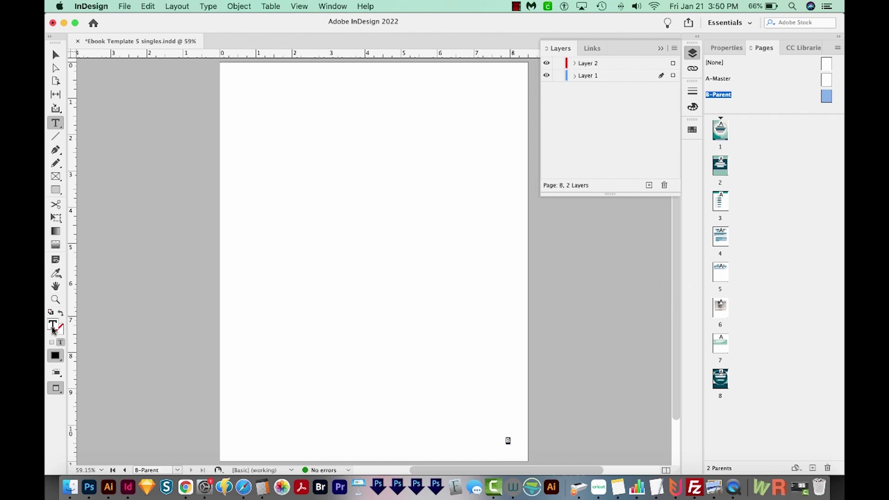
click(693, 130)
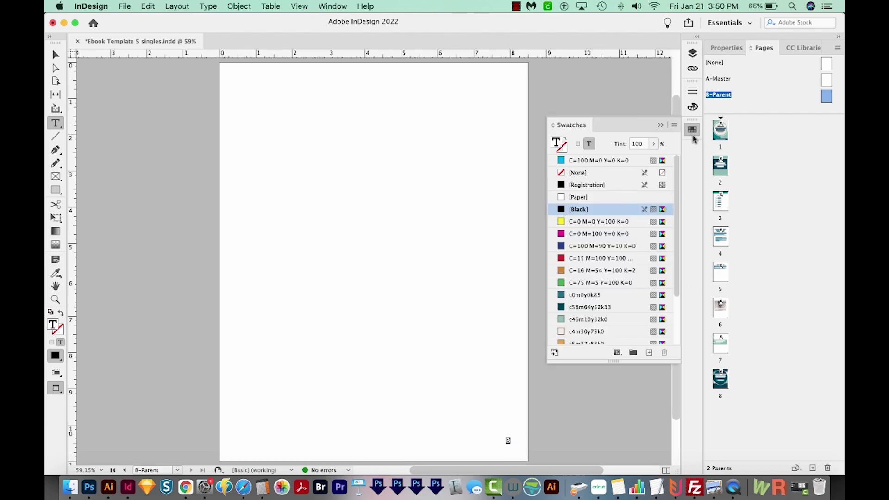
click(564, 200)
mouse_move(720, 130)
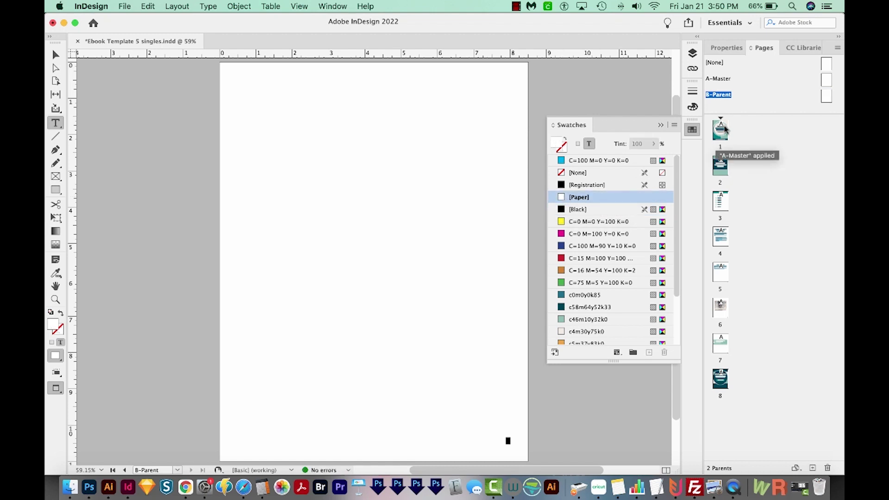
double_click(722, 136)
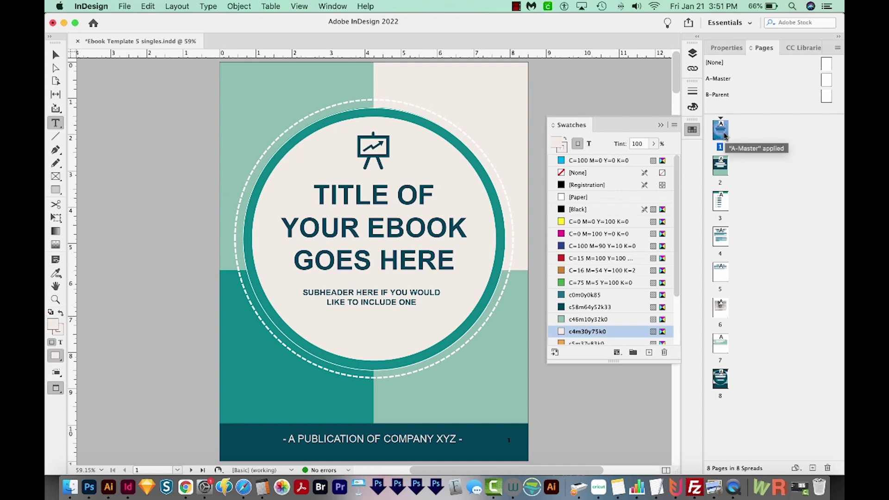
right_click(725, 136)
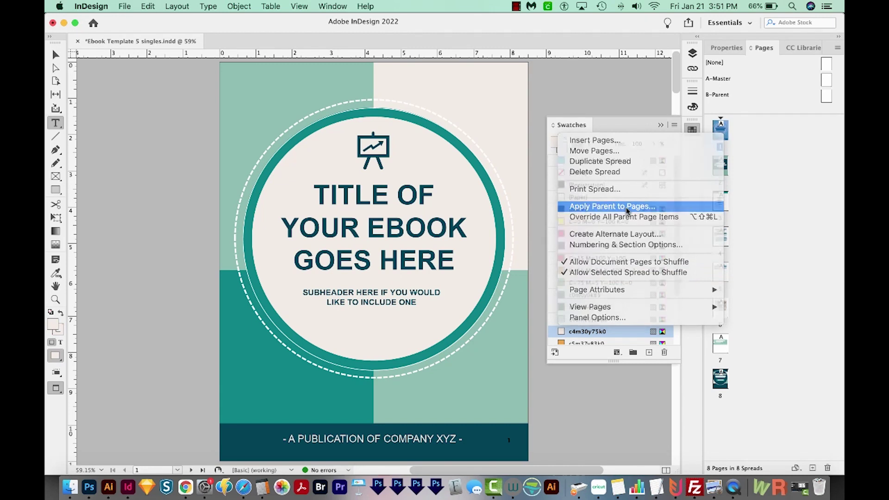
Apply B-Parent to the cover page, then check that page 2 uses A-Master.
click(613, 206)
click(436, 246)
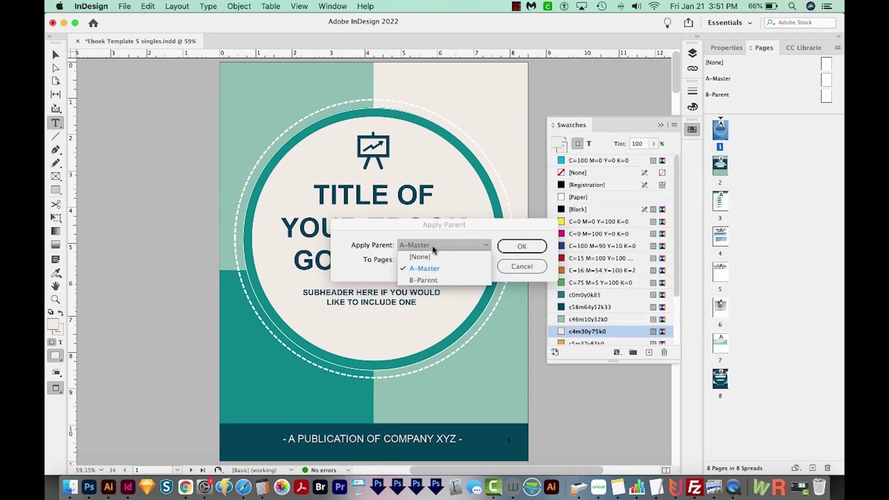
click(425, 280)
click(522, 246)
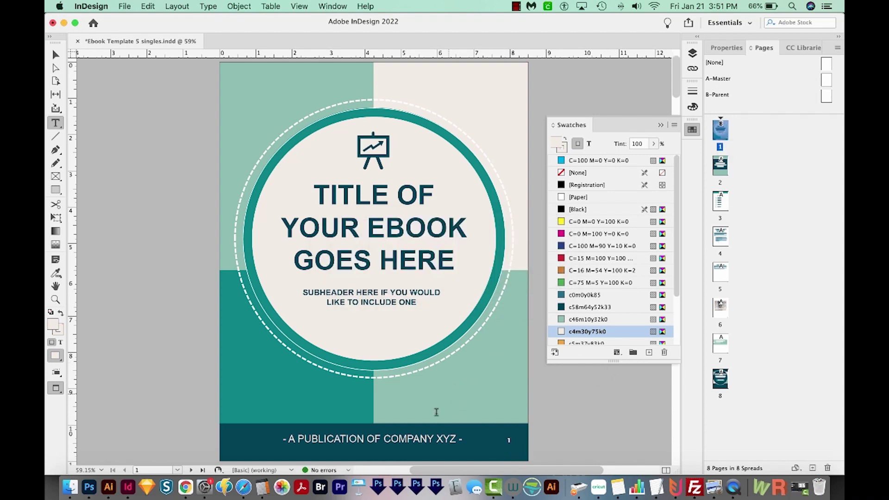
click(722, 171)
scroll(453, 361, down, 10)
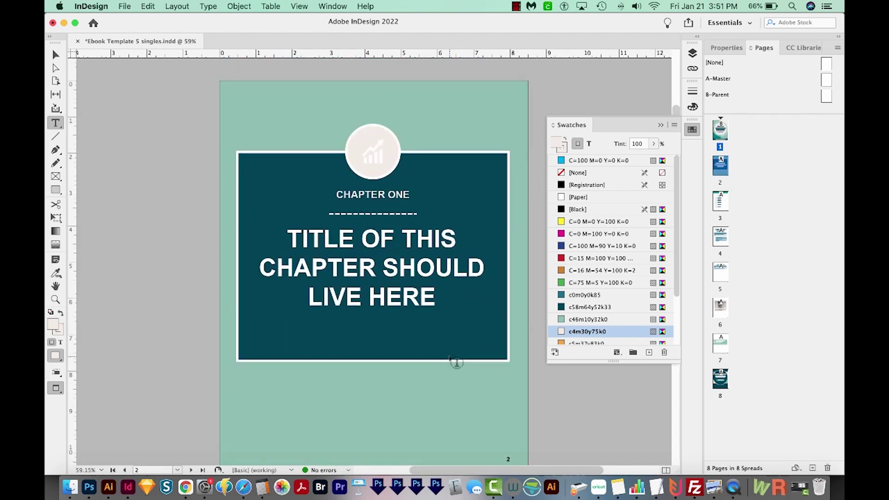
scroll(455, 362, down, 5)
scroll(483, 372, down, 8)
scroll(483, 372, down, 5)
scroll(486, 374, down, 8)
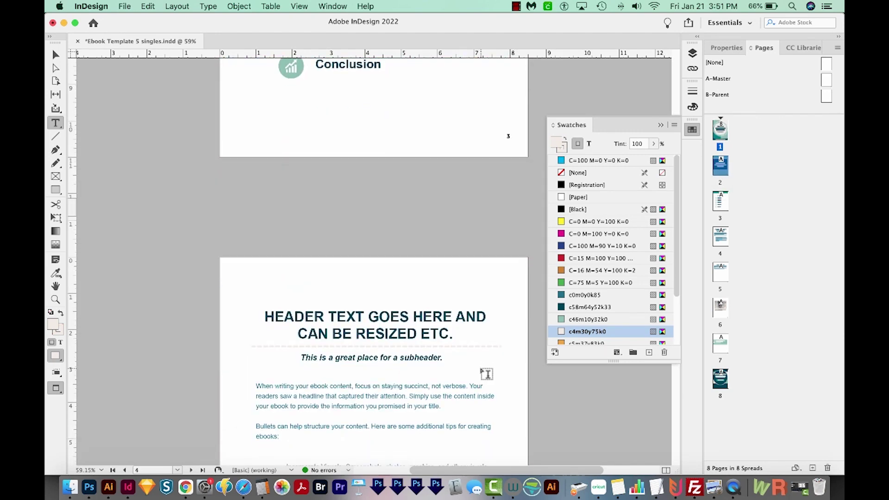
scroll(486, 375, down, 8)
scroll(486, 375, down, 8)
scroll(486, 375, down, 8)
scroll(487, 375, down, 8)
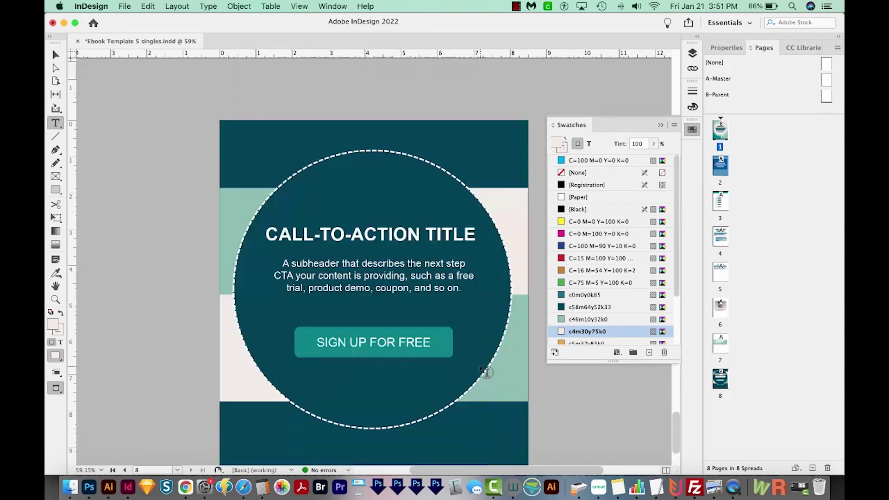
scroll(487, 373, down, 5)
scroll(490, 390, down, 3)
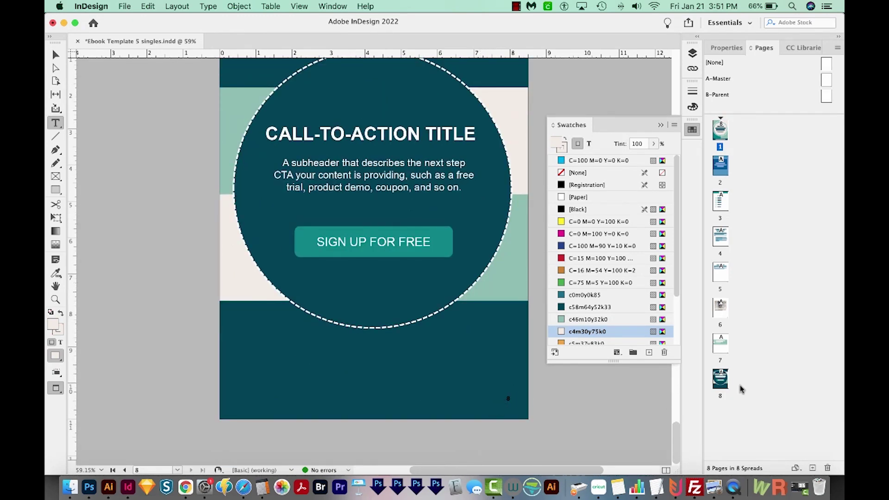
Apply the B-Parent layout to page 8.
right_click(725, 382)
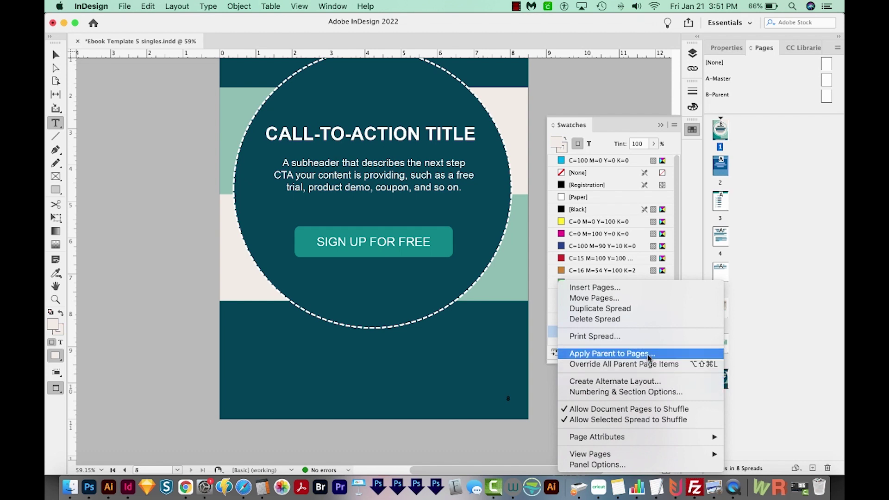
click(650, 354)
click(445, 245)
click(431, 286)
click(522, 246)
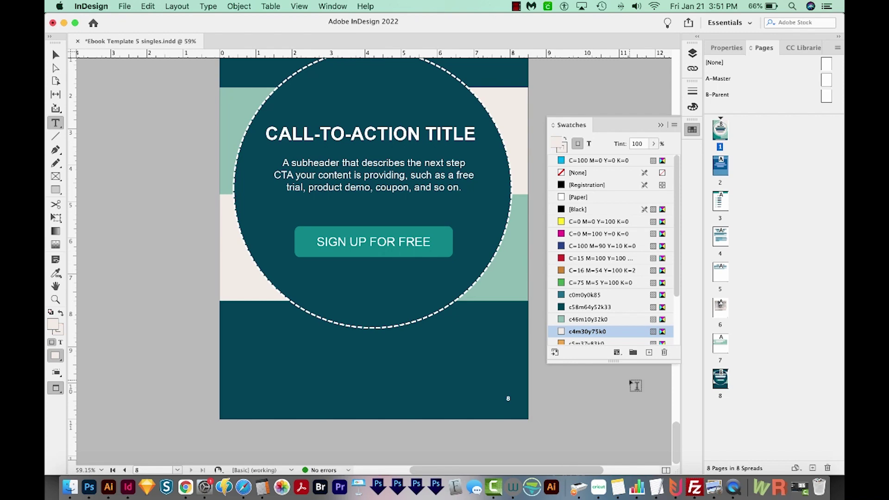
scroll(429, 311, down, 1)
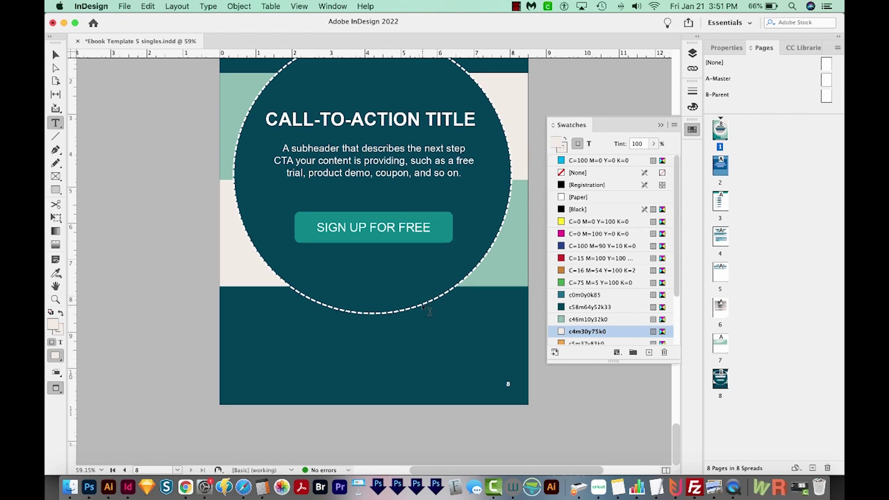
scroll(429, 310, up, 10)
scroll(429, 311, up, 10)
scroll(408, 309, up, 10)
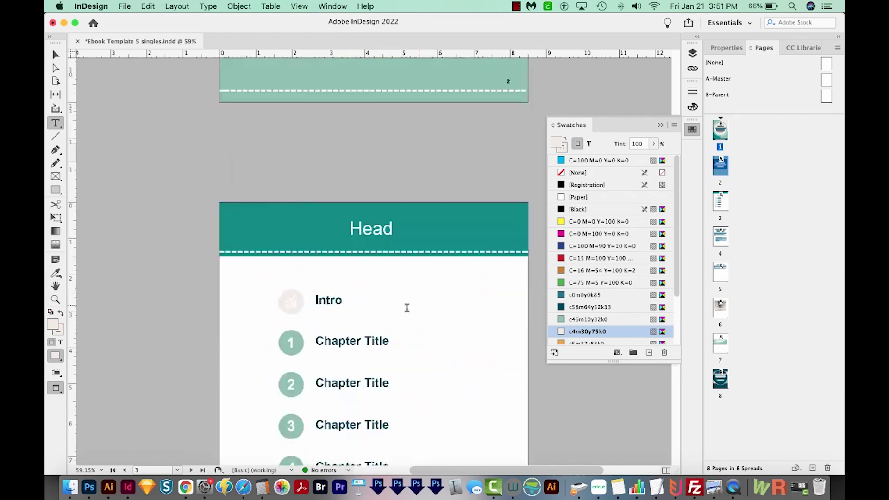
scroll(407, 308, up, 10)
scroll(408, 308, down, 5)
scroll(463, 276, down, 2)
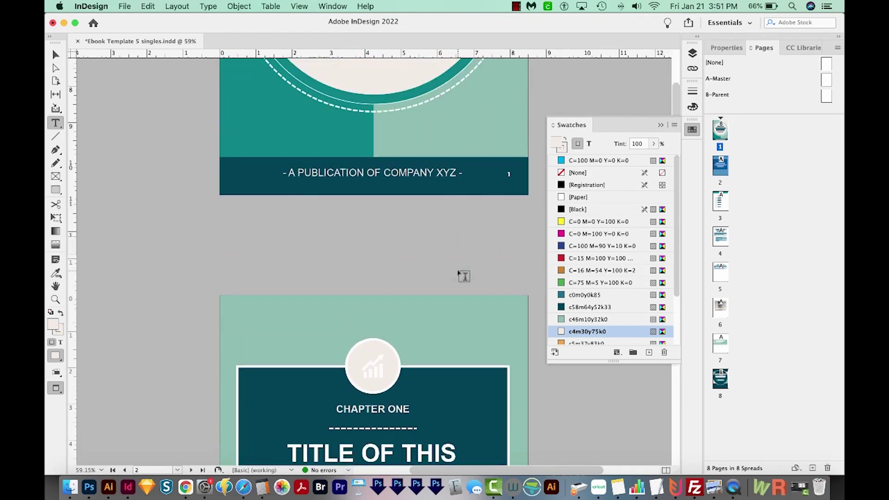
scroll(464, 276, up, 5)
scroll(464, 275, up, 2)
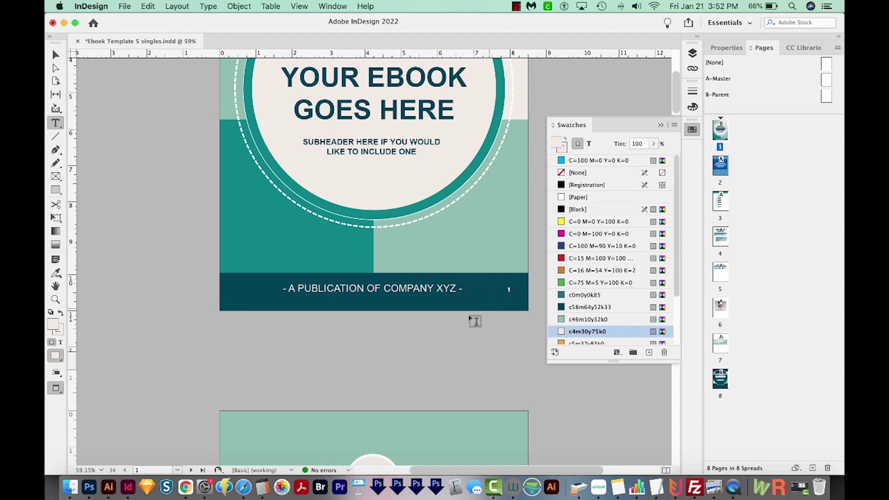
scroll(467, 343, down, 2)
scroll(467, 343, down, 5)
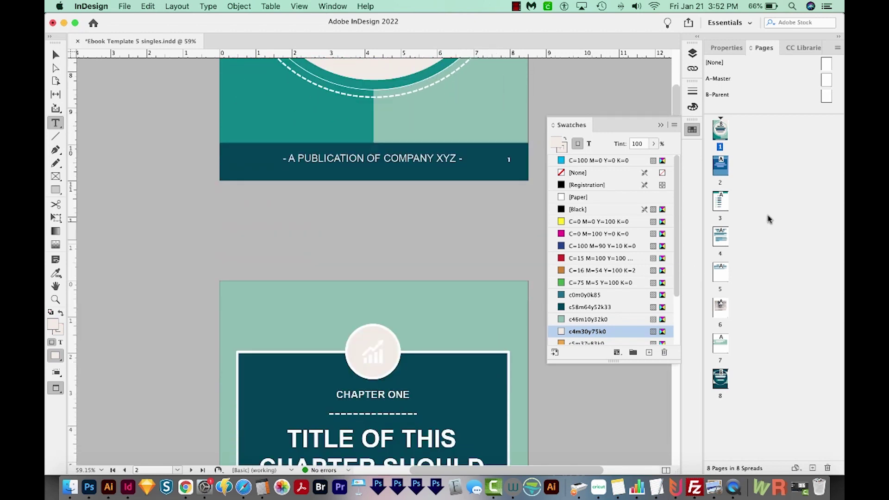
Turn off Allow Document Pages to Shuffle and Allow Selected Spread to Shuffle for page 3.
click(717, 168)
double_click(720, 202)
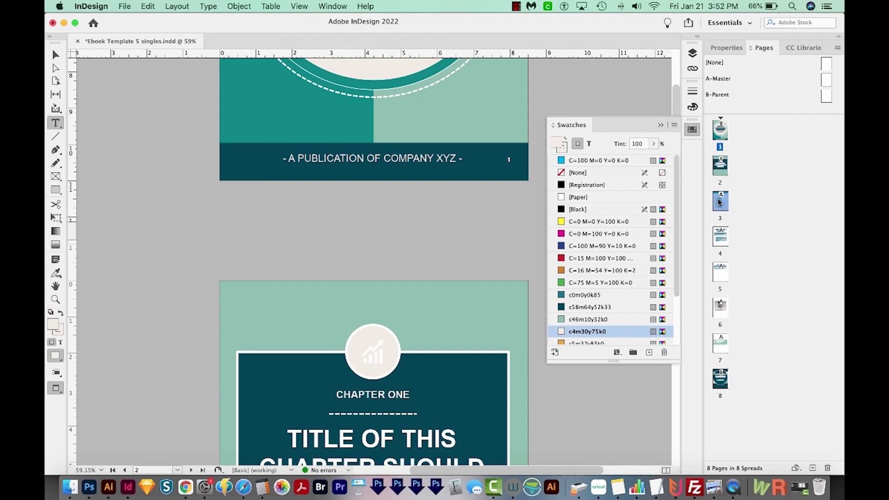
scroll(389, 258, up, 1)
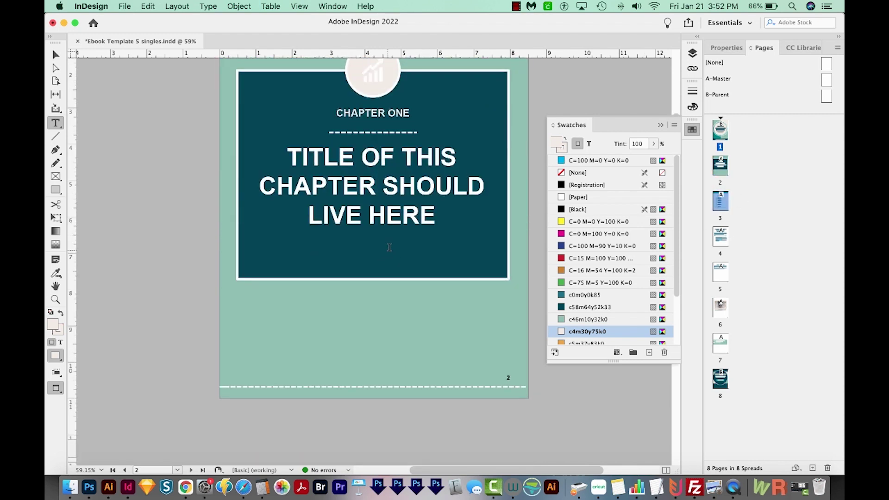
right_click(723, 206)
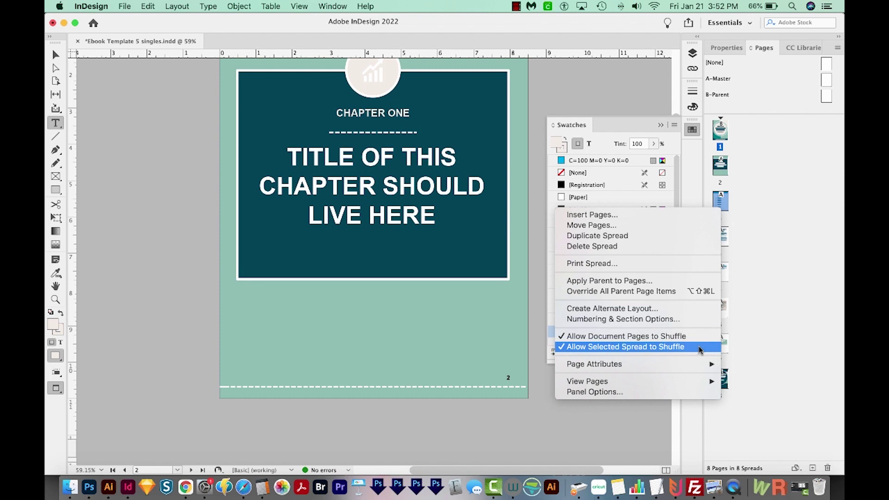
click(667, 339)
right_click(727, 211)
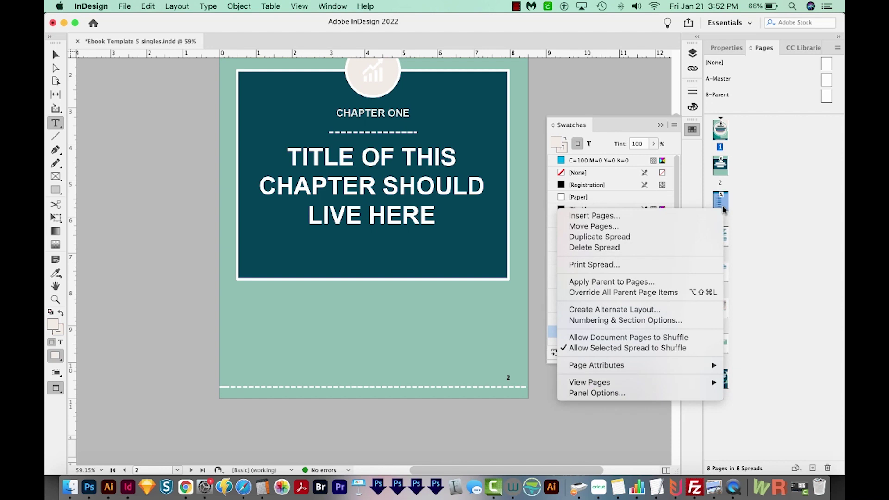
click(622, 348)
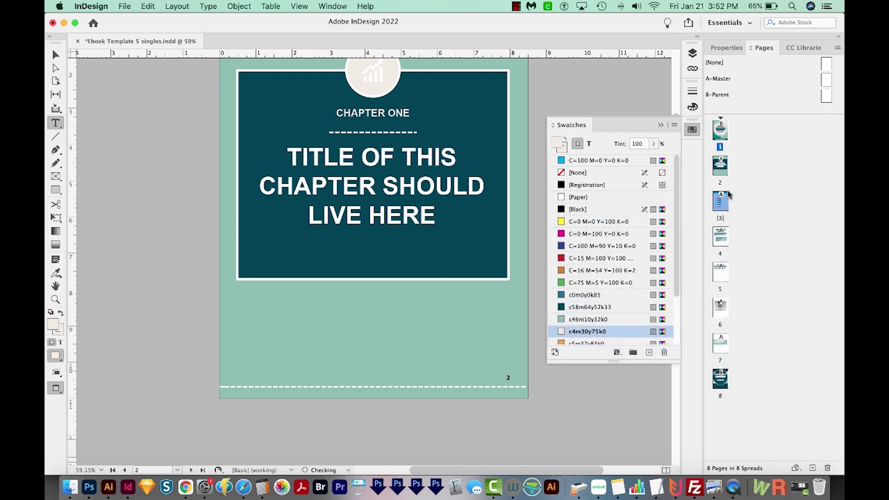
right_click(721, 205)
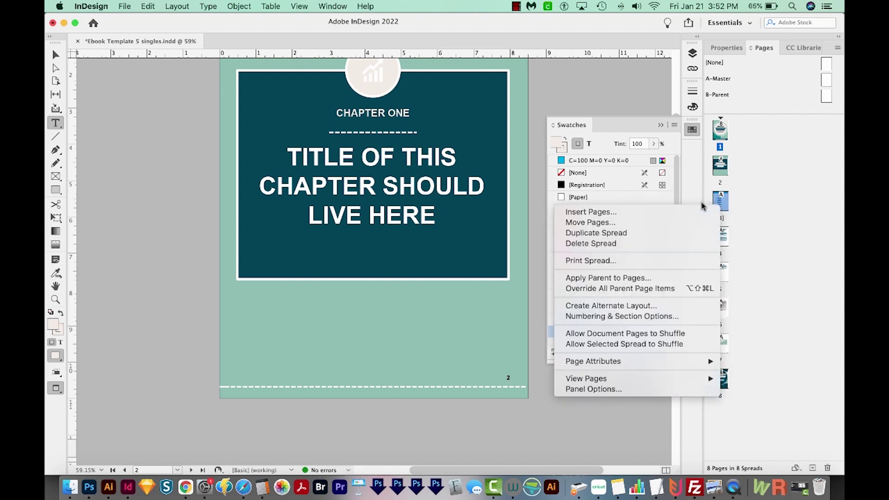
click(614, 318)
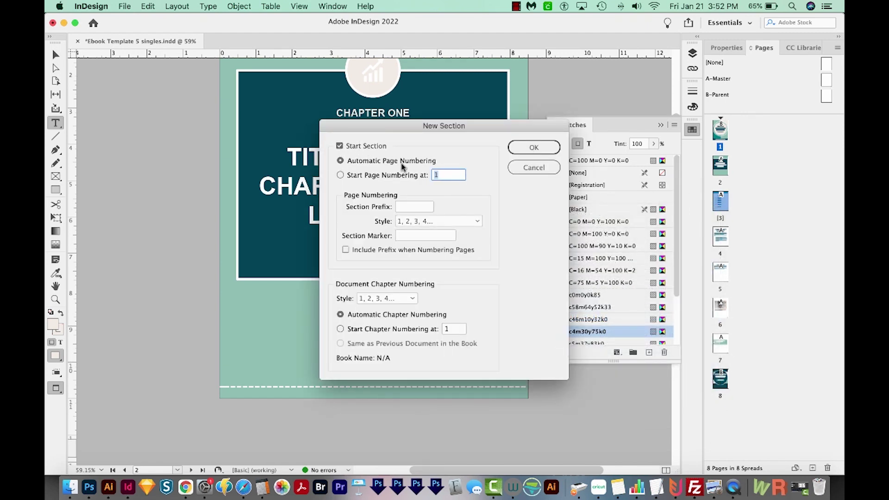
Start the section's page numbering at 1 and accept the duplicate page number warning.
click(341, 175)
click(545, 149)
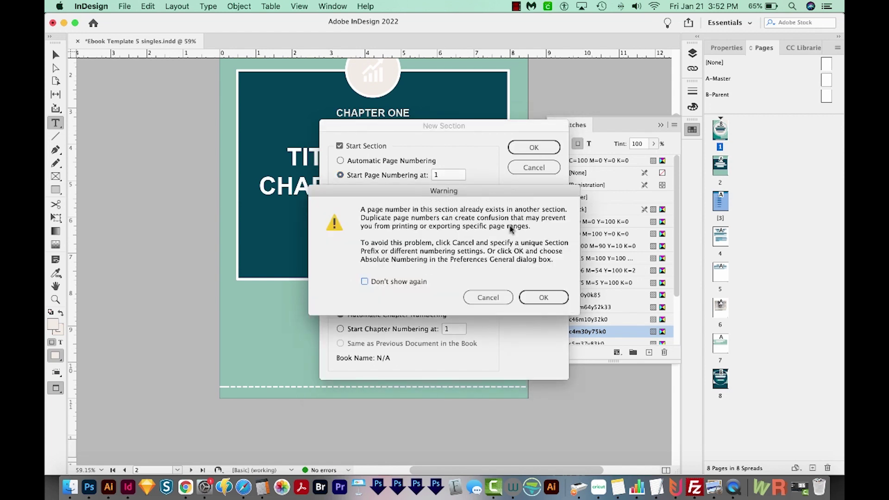
click(544, 298)
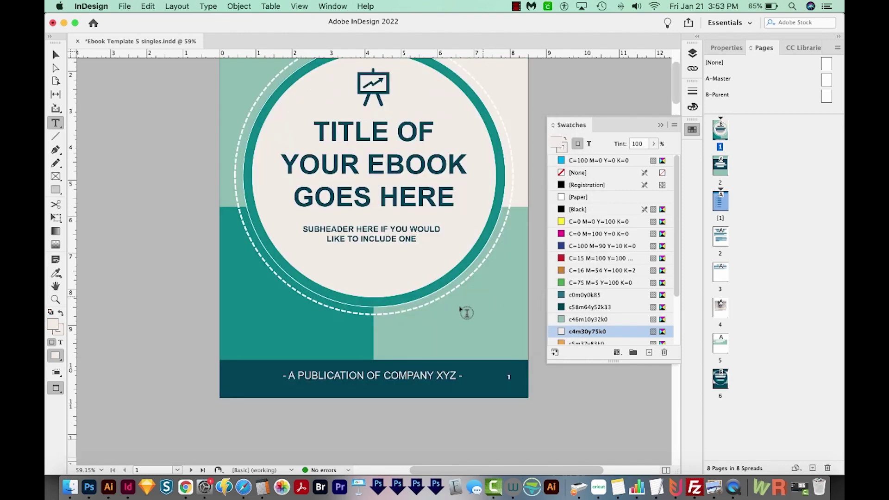
scroll(400, 315, down, 5)
scroll(415, 300, down, 5)
scroll(415, 301, down, 5)
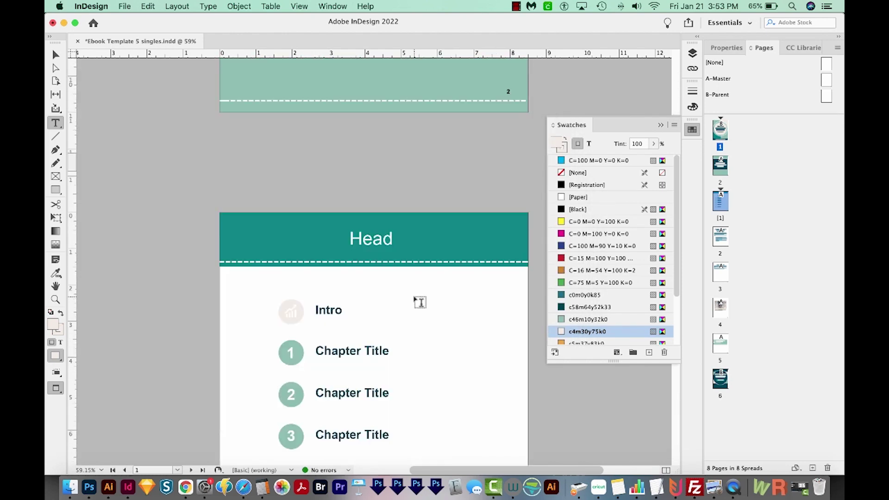
scroll(415, 301, down, 5)
scroll(417, 301, down, 4)
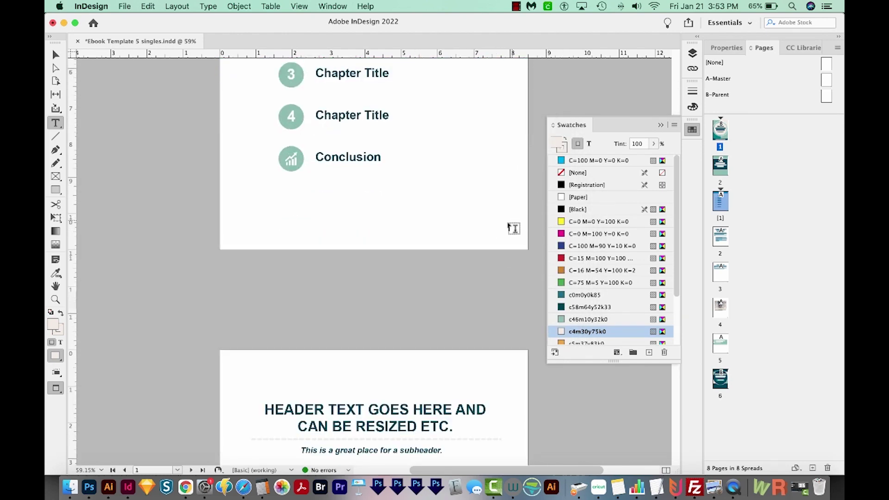
scroll(465, 224, up, 5)
scroll(465, 224, up, 5)
scroll(459, 229, up, 5)
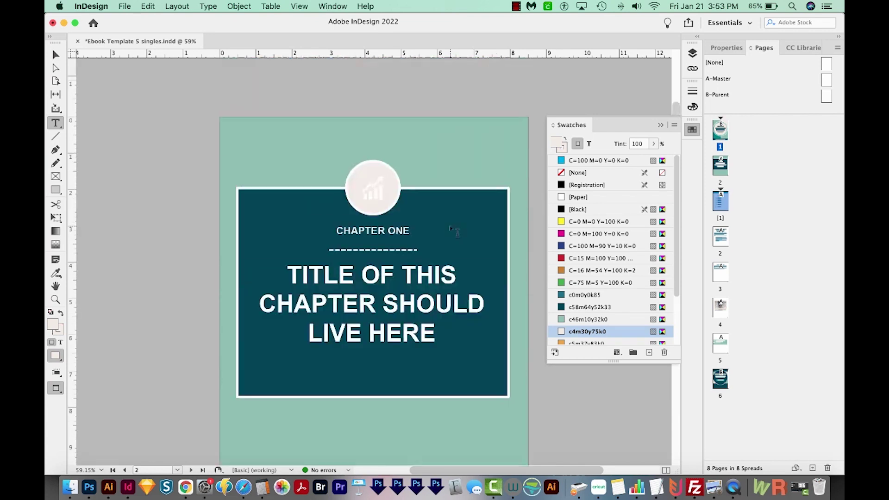
scroll(455, 231, up, 3)
scroll(454, 233, up, 5)
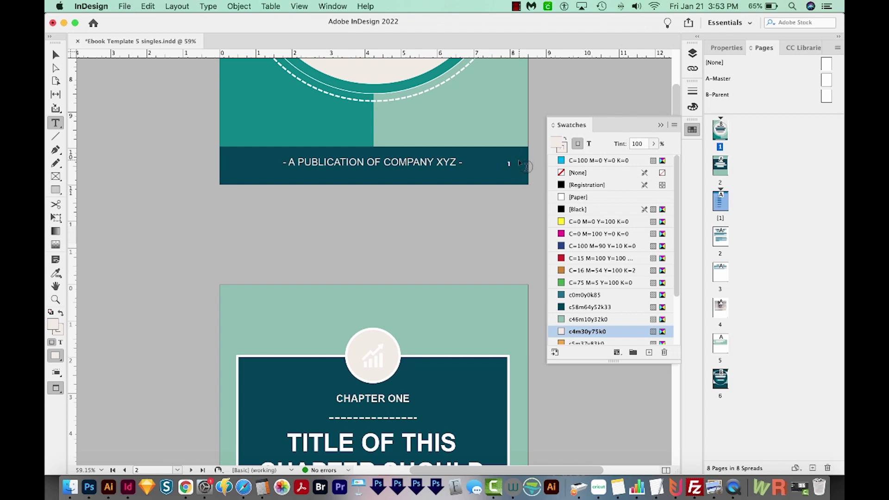
Apply the [None] parent to the cover page.
click(715, 65)
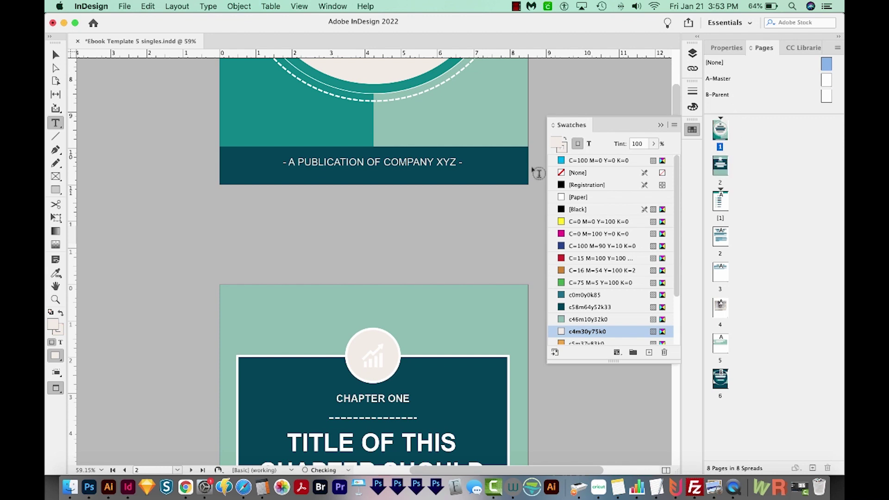
scroll(539, 172, up, 5)
scroll(494, 200, up, 3)
scroll(493, 200, up, 2)
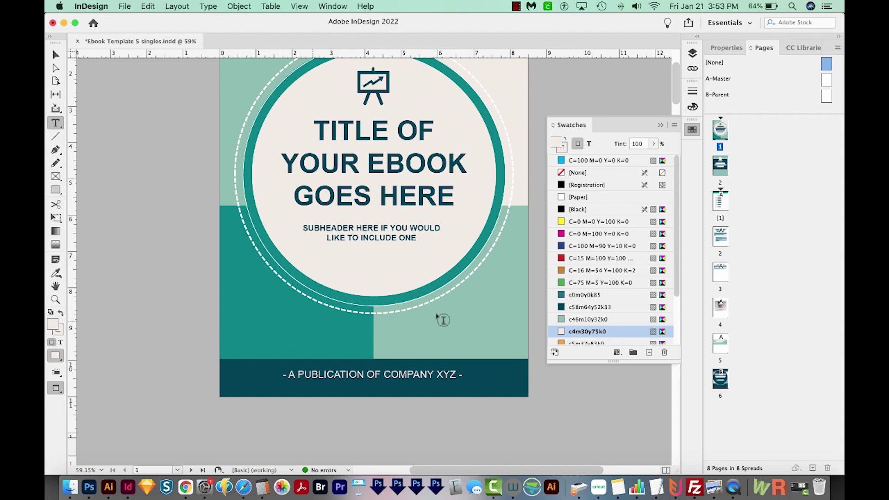
scroll(443, 319, down, 5)
scroll(438, 278, down, 5)
scroll(438, 251, down, 5)
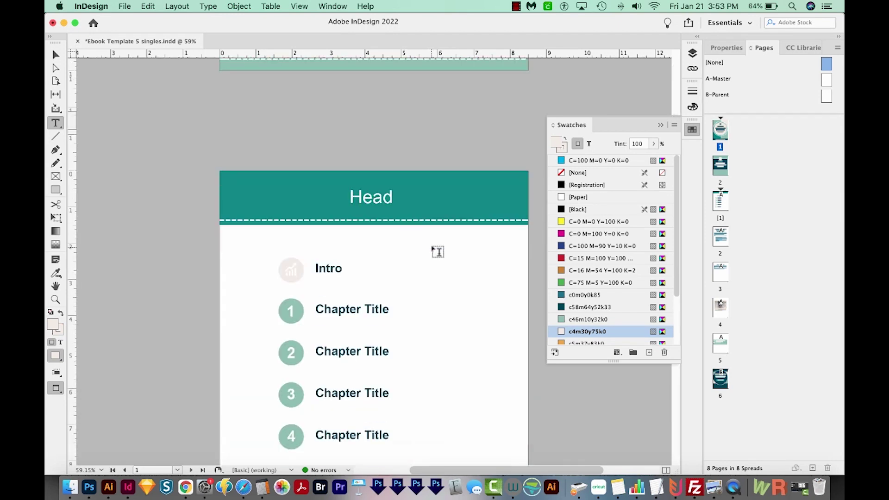
scroll(437, 252, down, 5)
scroll(438, 252, down, 2)
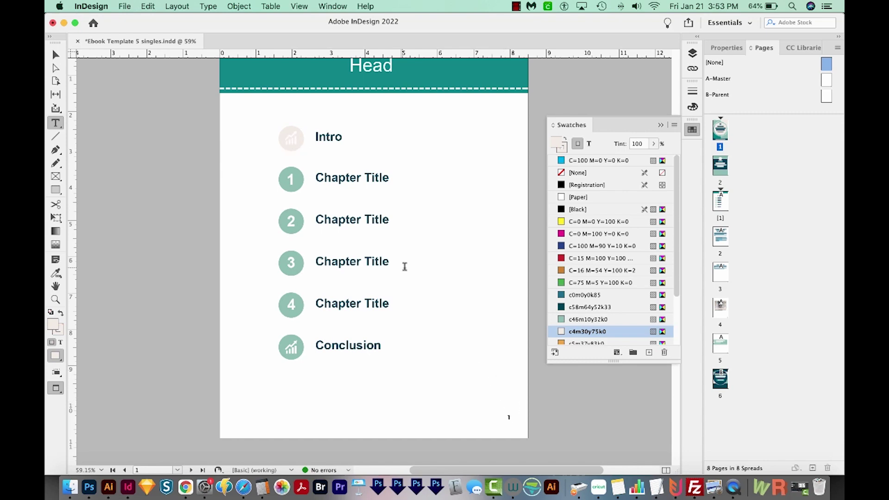
scroll(404, 267, down, 8)
scroll(405, 209, down, 8)
scroll(405, 194, down, 8)
scroll(406, 186, down, 4)
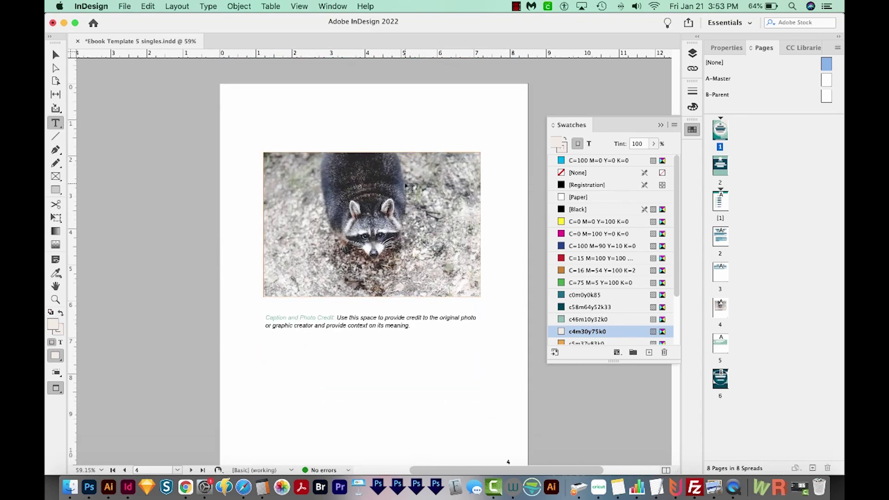
scroll(408, 188, down, 4)
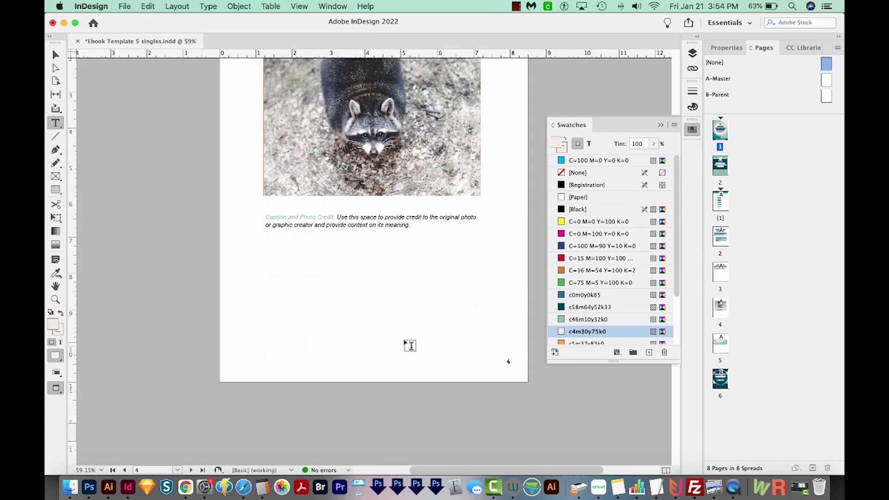
scroll(466, 335, down, 8)
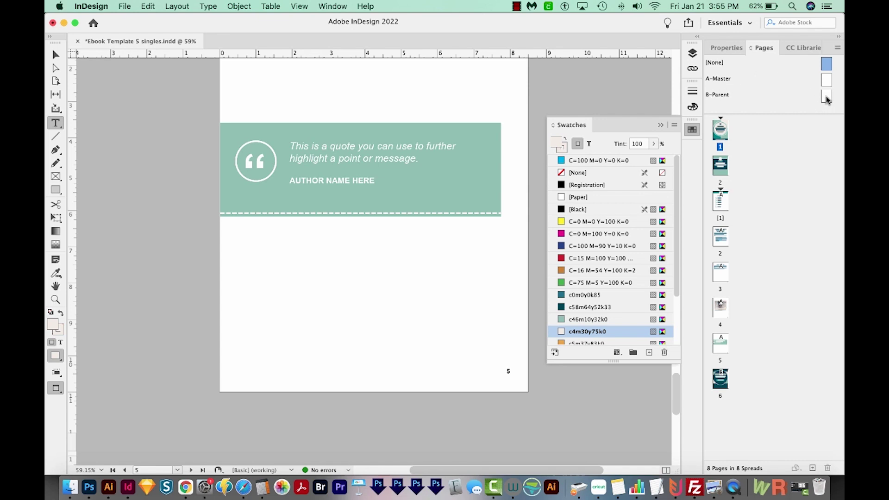
Drag B-Parent onto the page 2 thumbnail to apply it.
drag(827, 99, 720, 167)
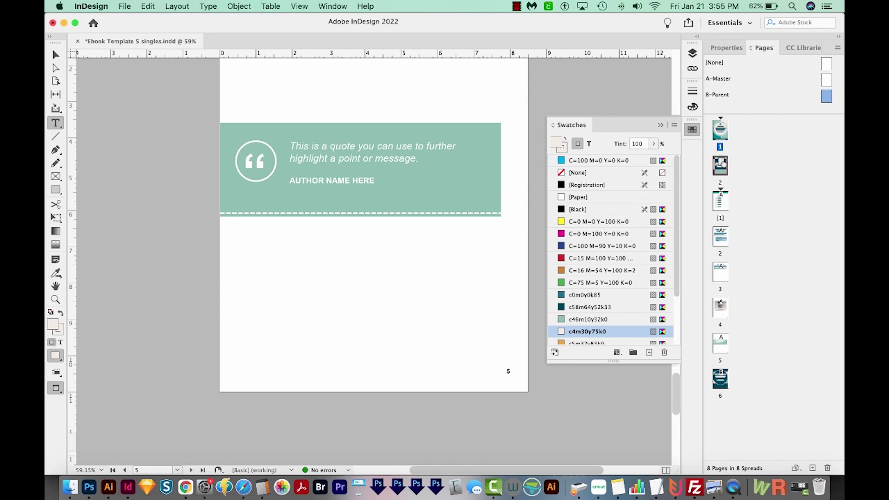
right_click(720, 172)
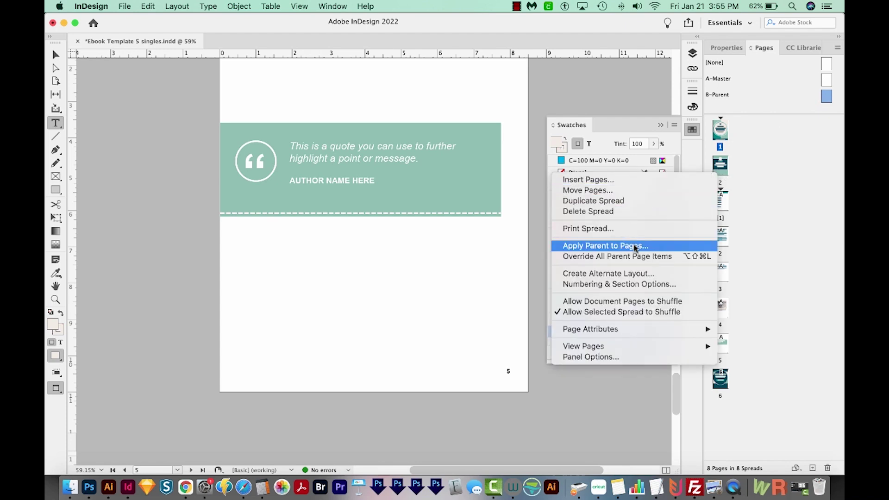